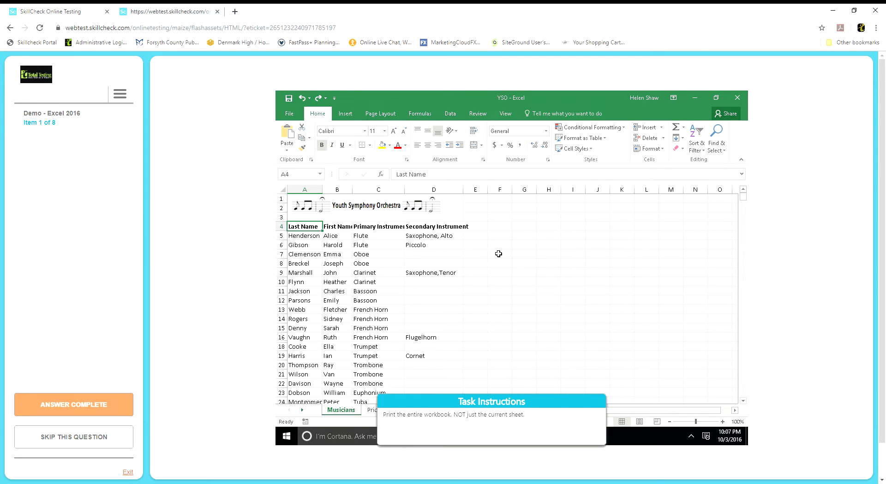
- Print the entire YSO workbook instead of only the active sheets, and submit the answer
key(ctrl+p)
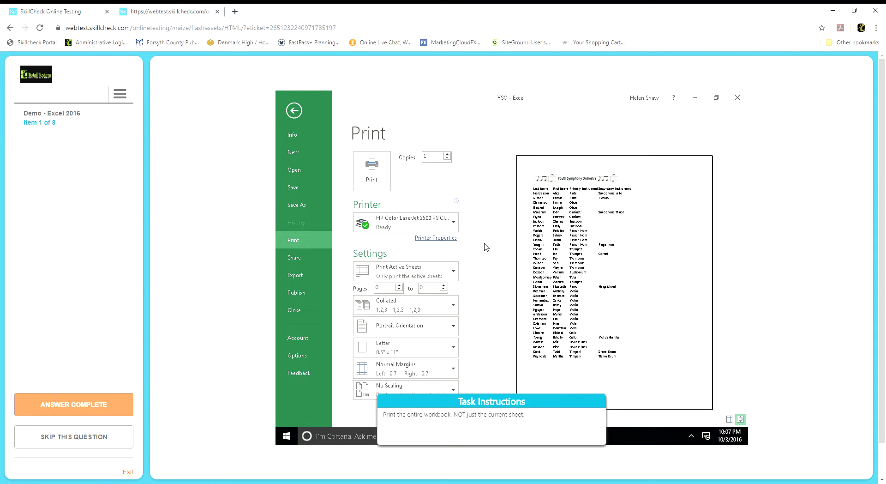
click(403, 271)
click(403, 310)
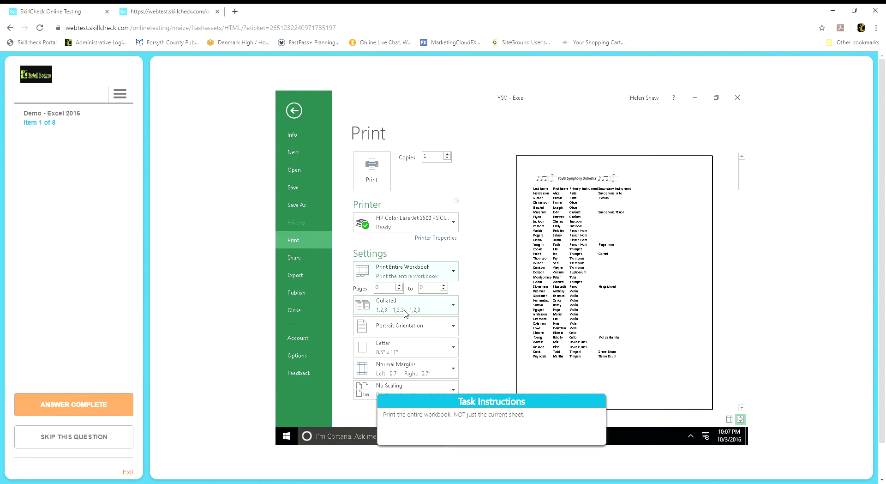
click(377, 174)
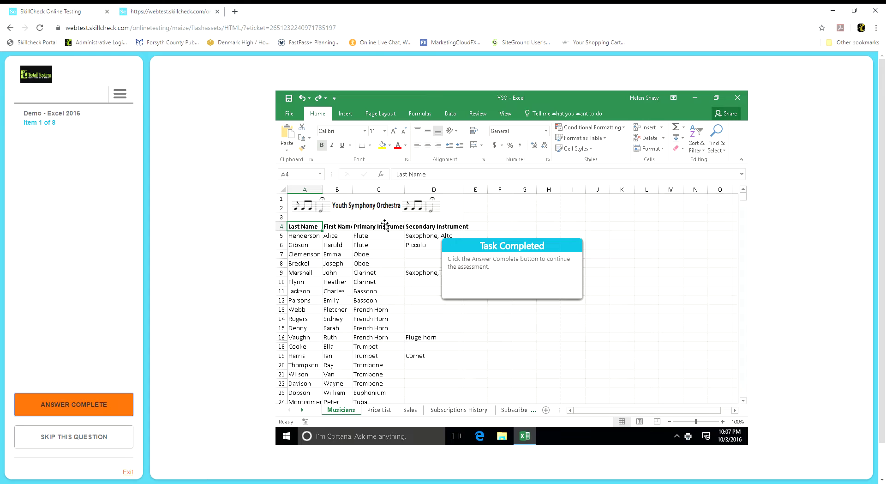
click(95, 404)
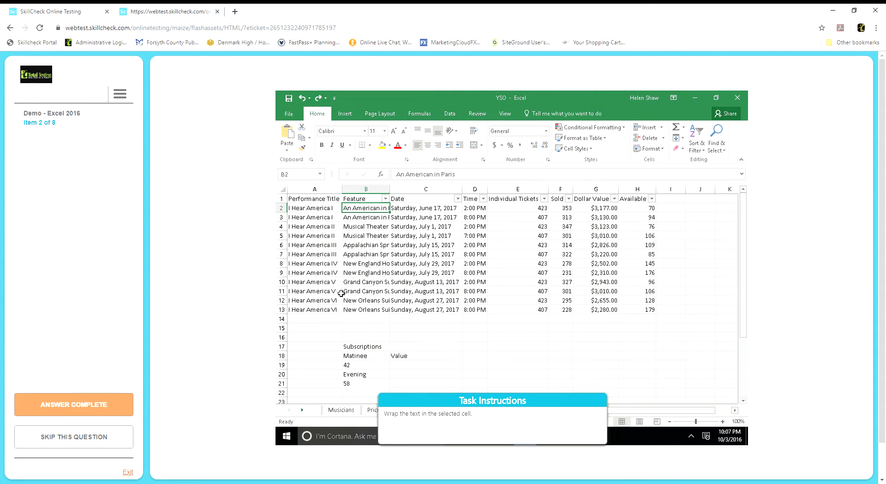
- Wrap the text in cell B2 through the cell's alignment formatting, and submit the answer
right_click(365, 211)
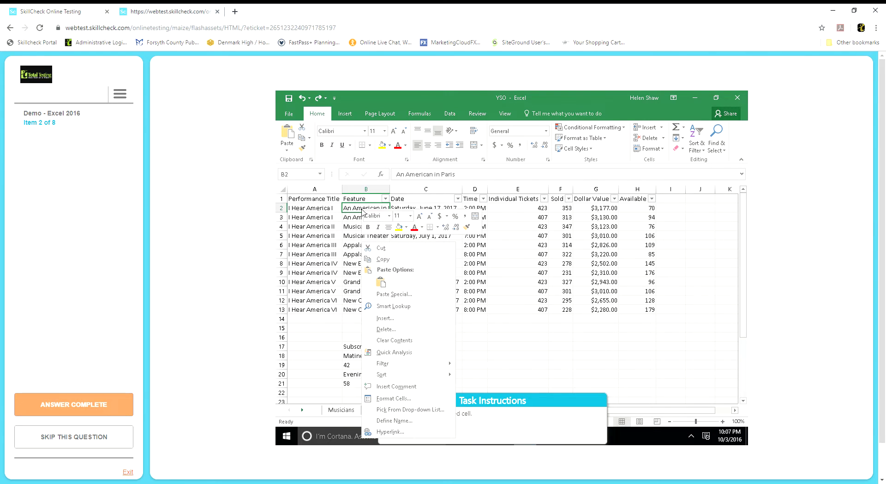
click(381, 399)
click(449, 175)
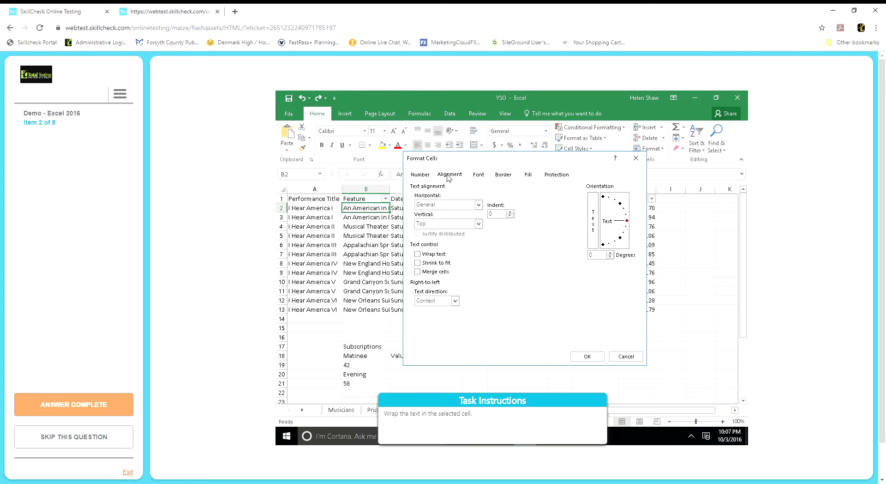
click(418, 254)
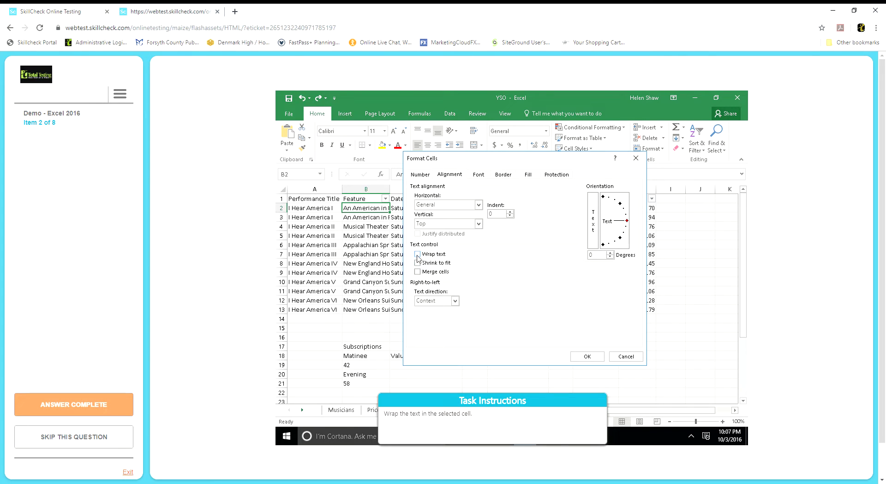
click(587, 356)
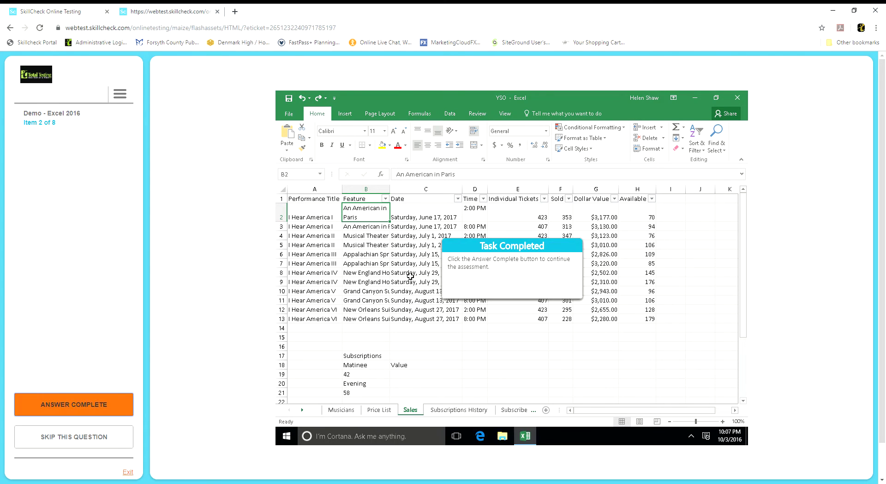
click(84, 405)
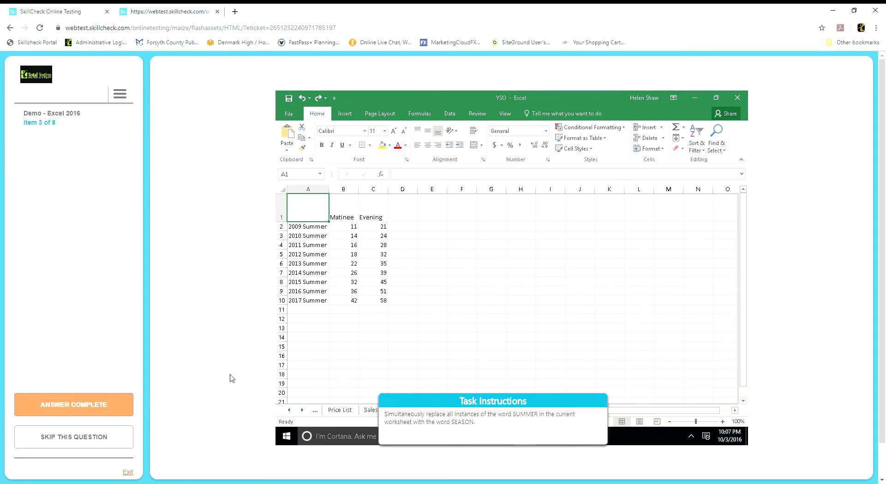
- Replace all instances of "Summer" with "Season" in the Subscriptions History worksheet, and submit the answer
click(699, 146)
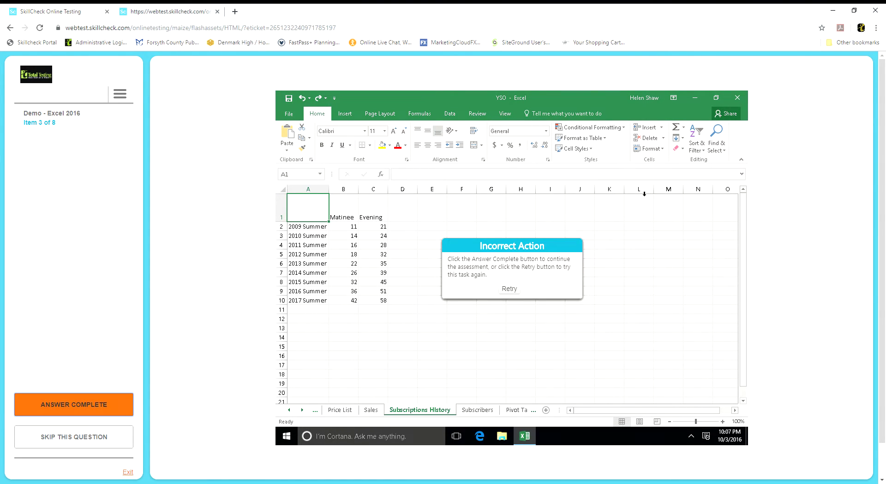
click(511, 290)
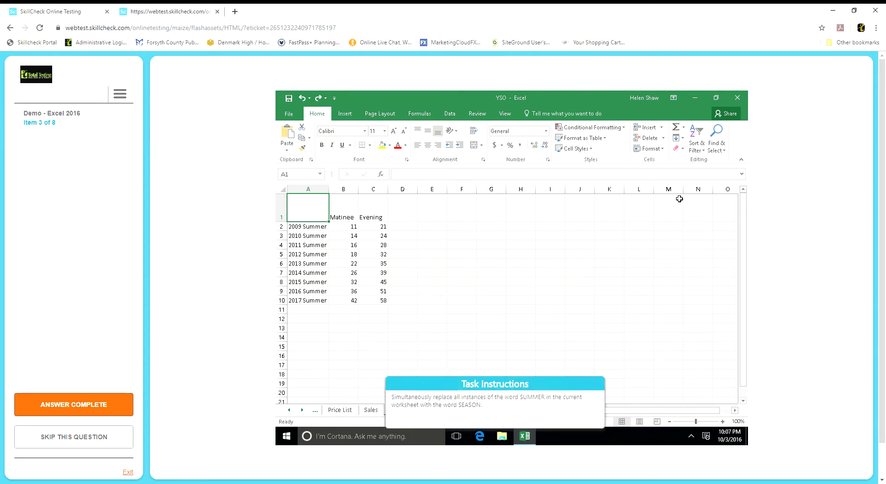
click(722, 148)
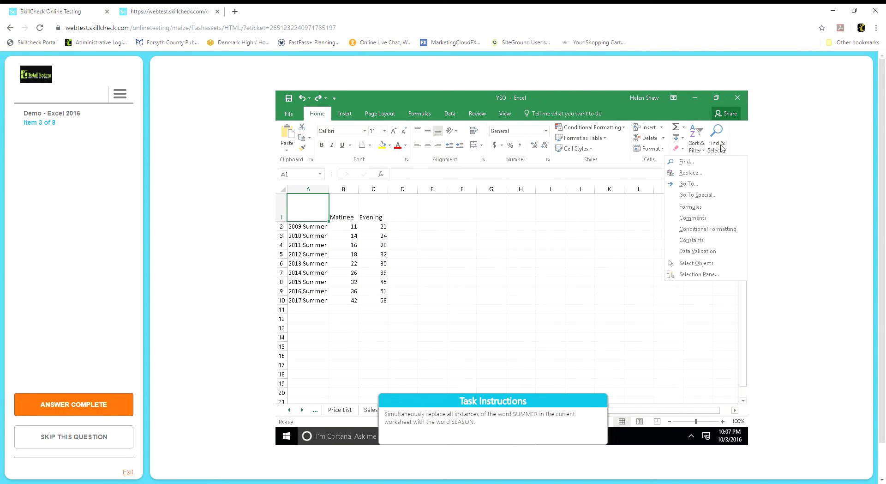
click(699, 174)
text(Summer)
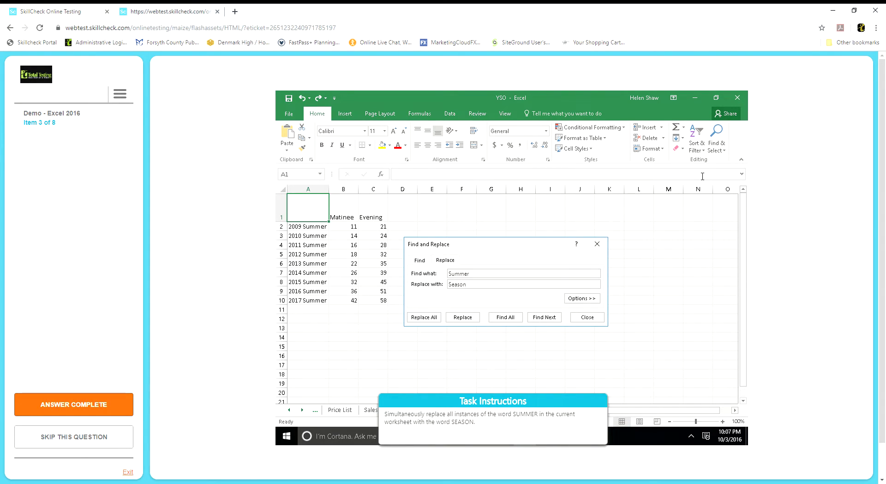
click(429, 320)
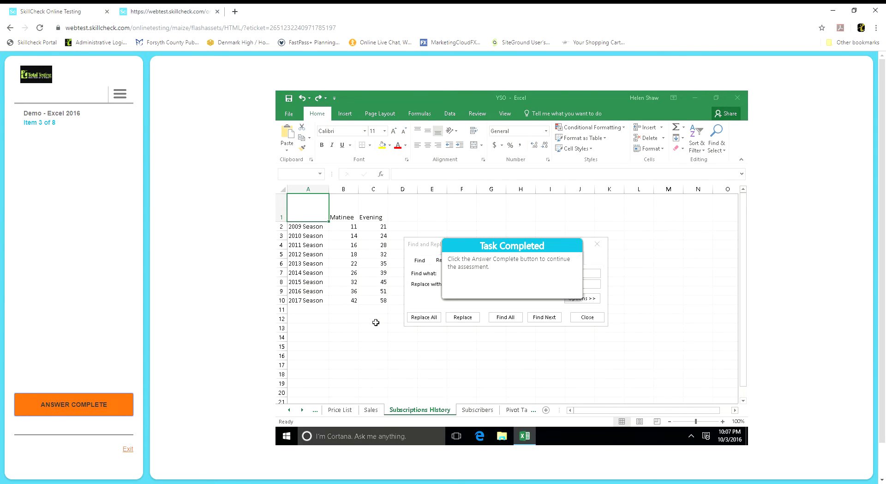
click(105, 396)
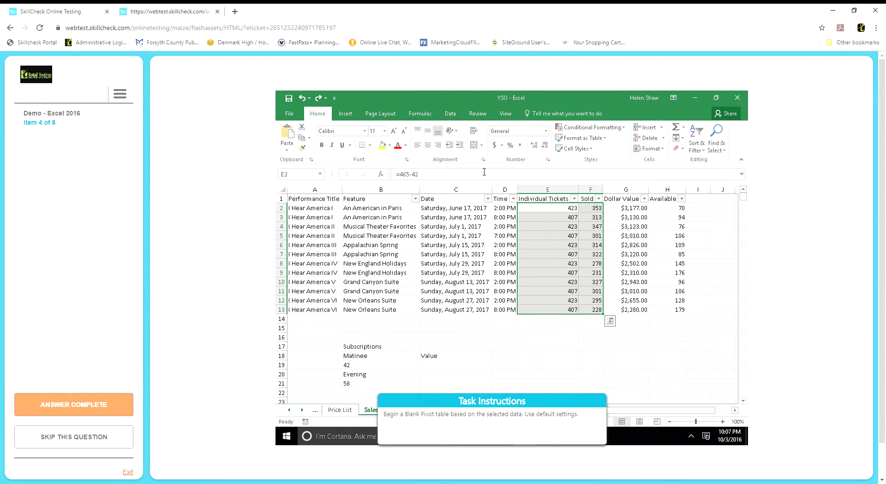
- Create a blank PivotTable from the selected Individual Tickets and Sold data with default settings, and submit the answer
click(346, 114)
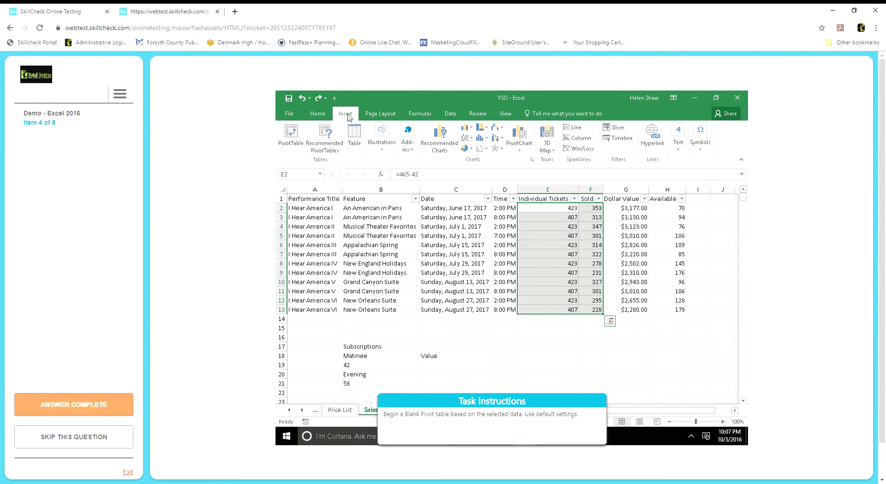
click(297, 135)
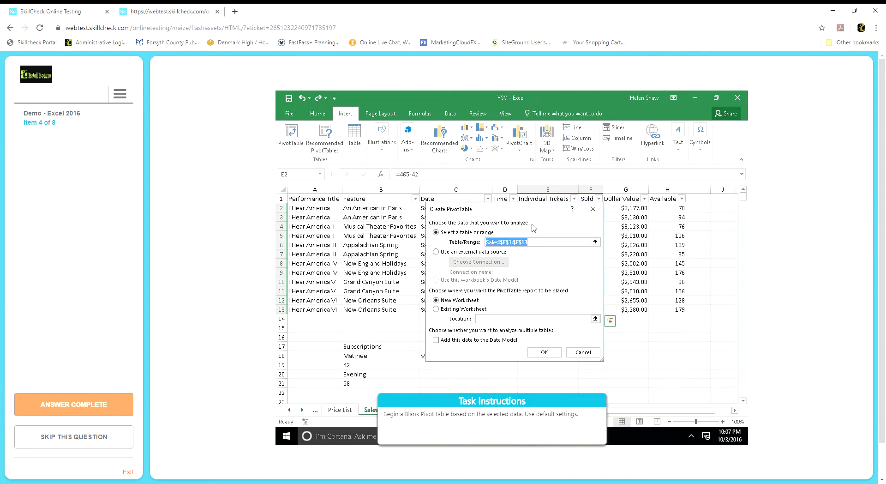
click(545, 353)
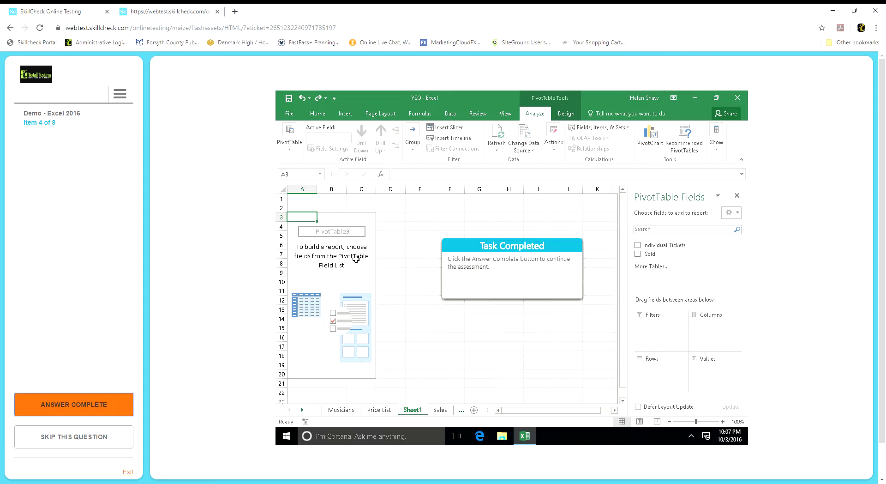
click(88, 405)
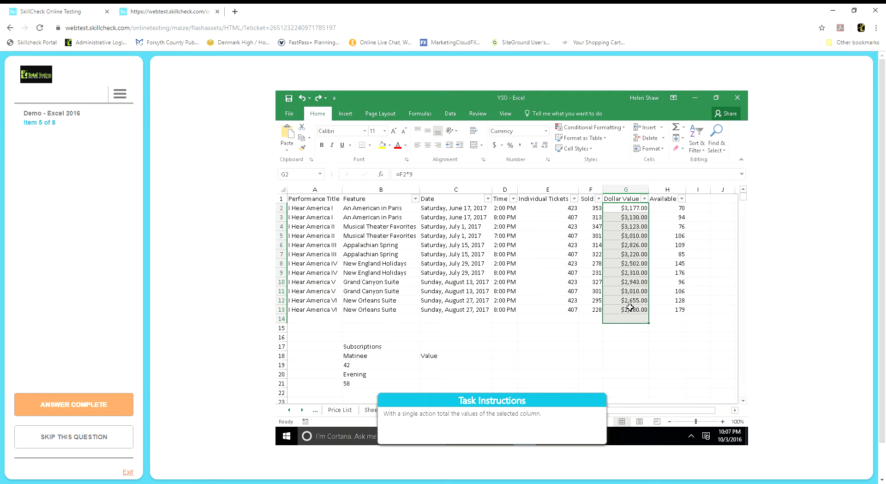
- Total the selected Dollar Value column with AutoSum, and submit the answer
click(676, 130)
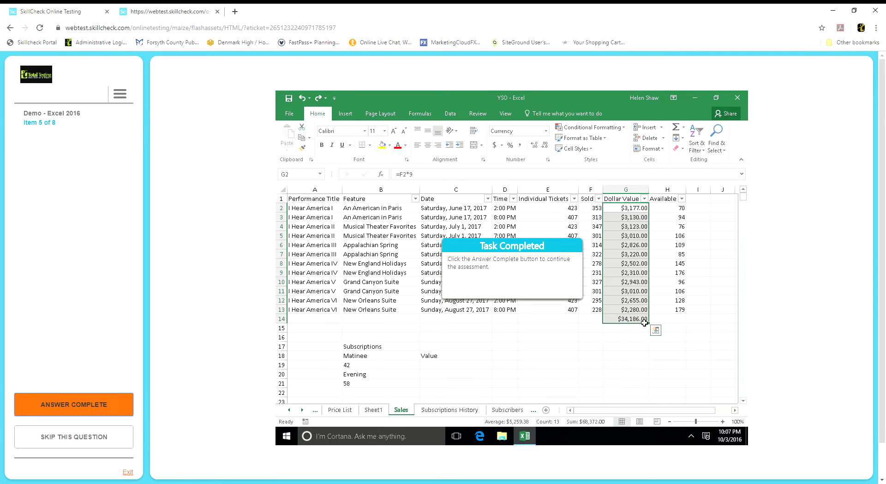
click(81, 408)
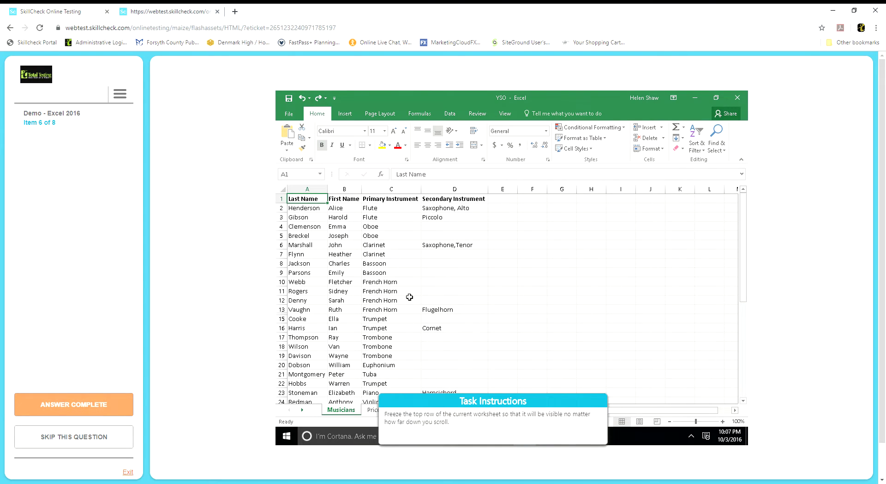
- Try to freeze the top row of the Musicians worksheet, and submit the item
click(287, 209)
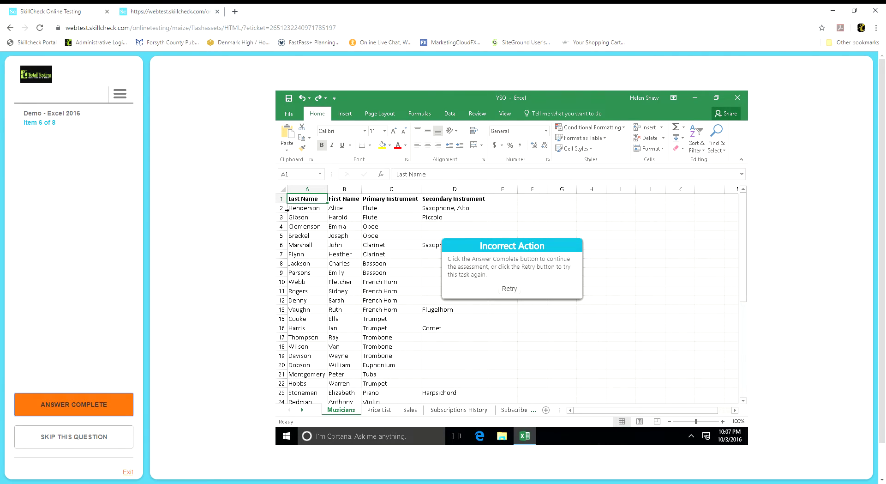
click(510, 289)
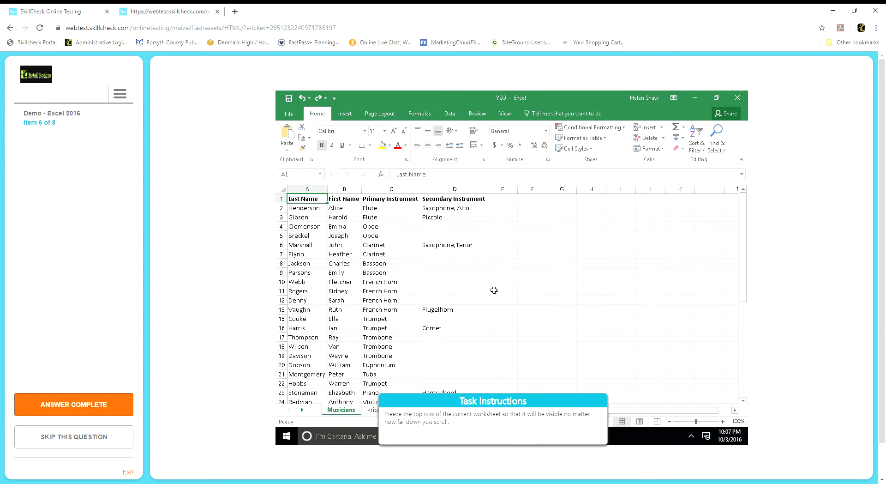
click(344, 115)
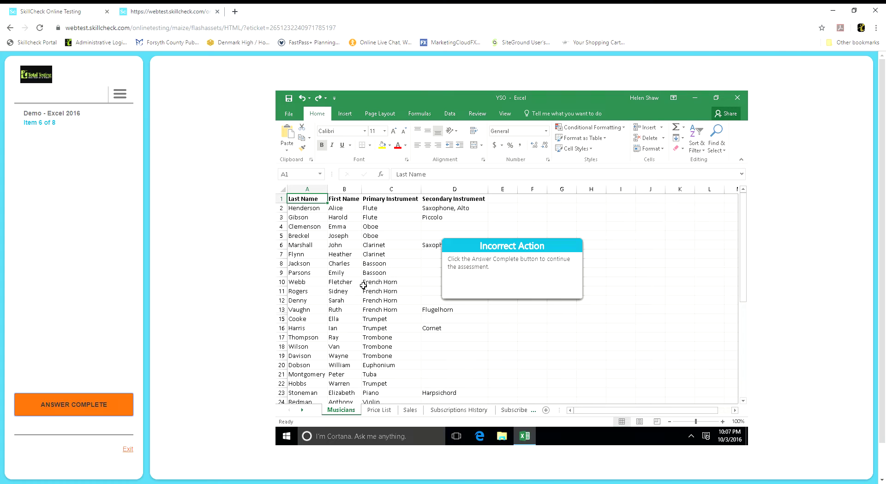
click(85, 409)
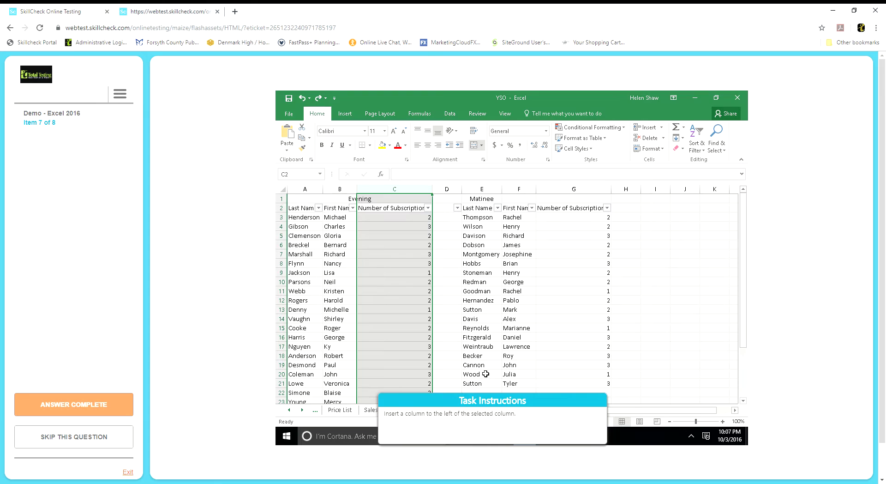
- Insert a column to the left of column C in the Subscribers worksheet, and submit the answer
right_click(394, 189)
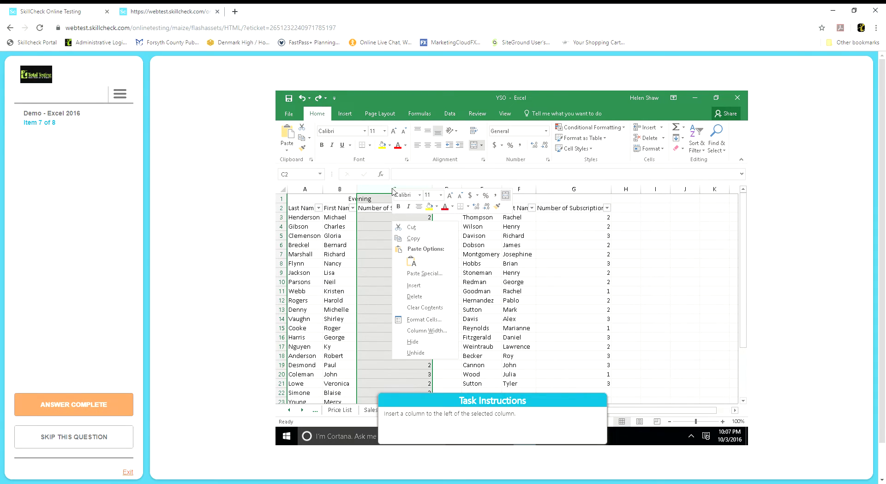
click(416, 285)
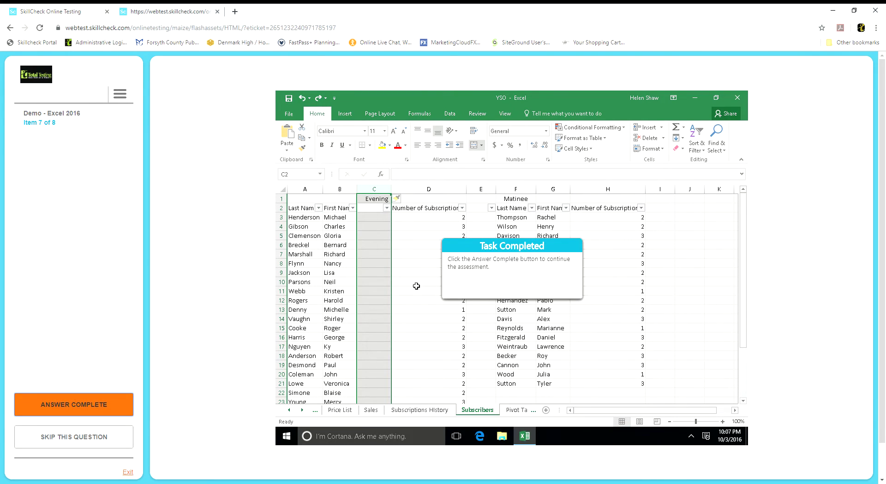
click(107, 405)
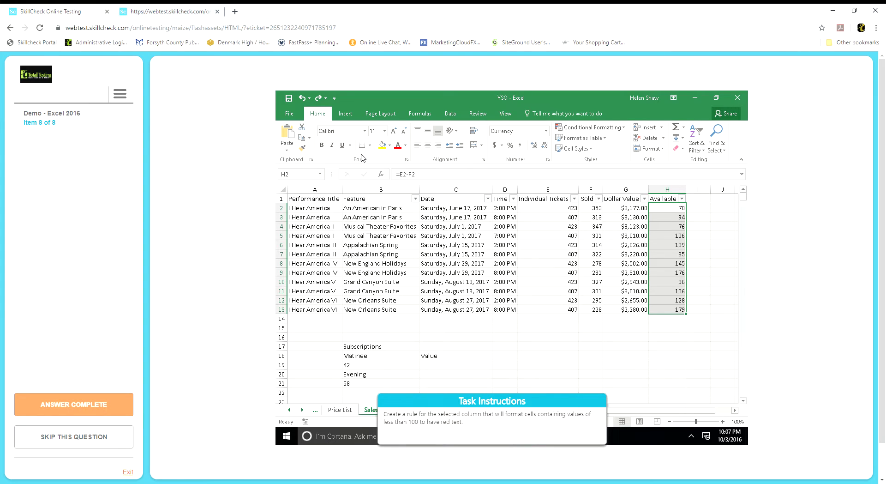
click(567, 130)
mouse_move(573, 146)
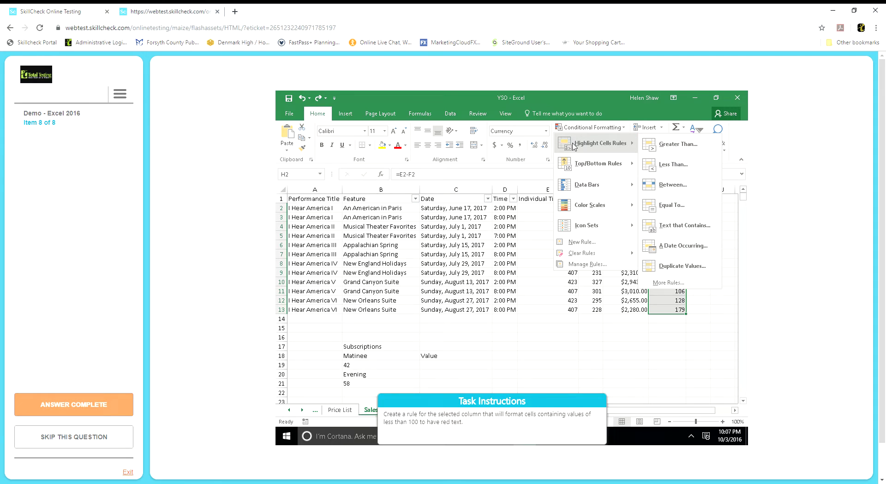
click(675, 144)
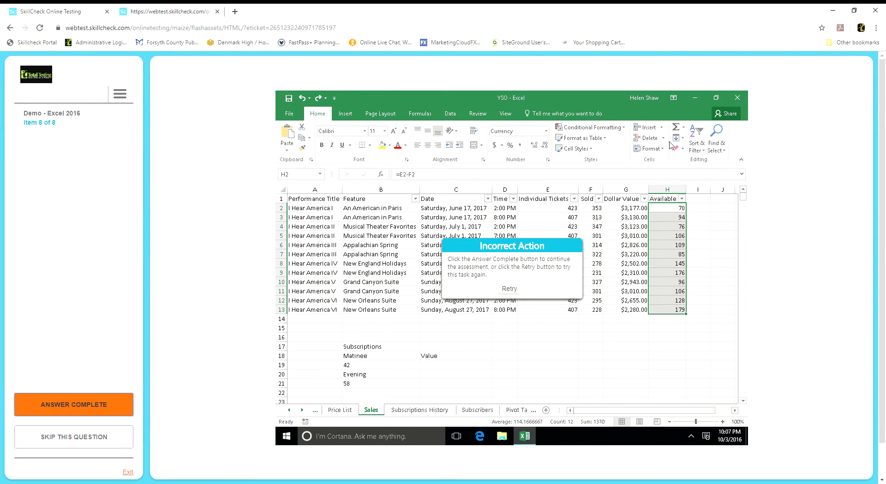
click(510, 288)
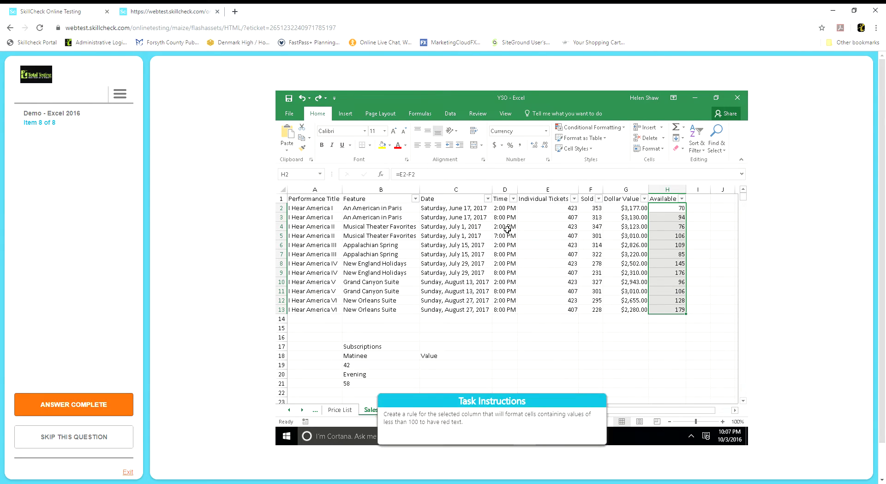
- Add a conditional formatting rule giving Available values less than 100 Red Text, and submit the final answer
click(587, 128)
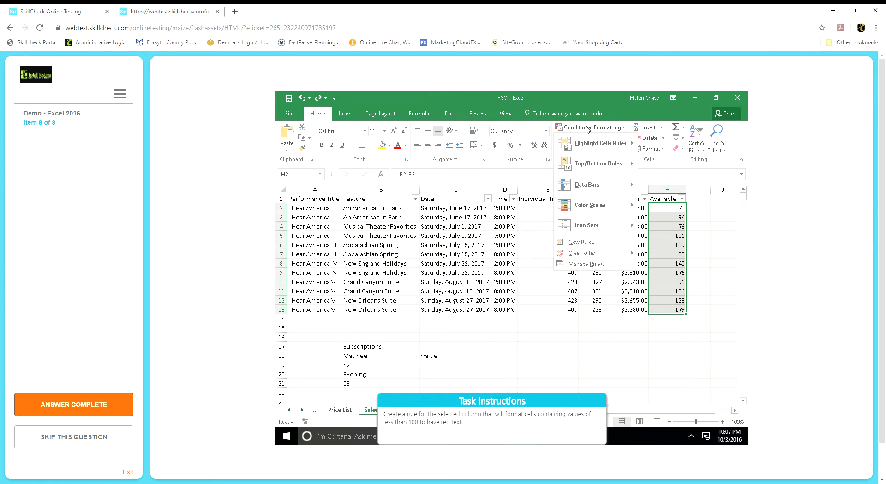
mouse_move(593, 146)
click(681, 165)
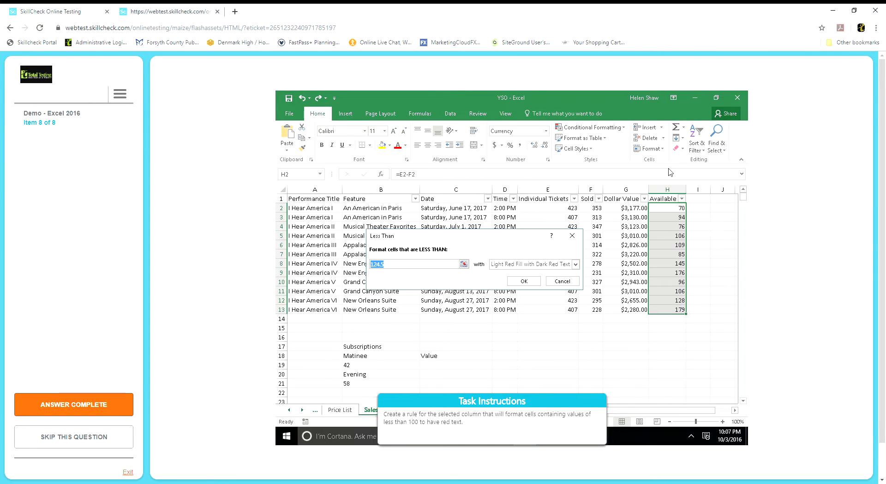
text(100)
click(508, 264)
click(506, 301)
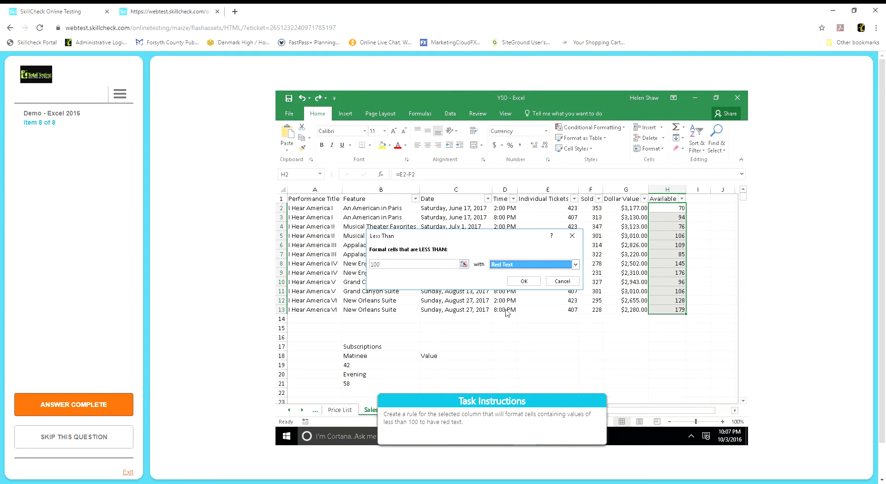
click(524, 281)
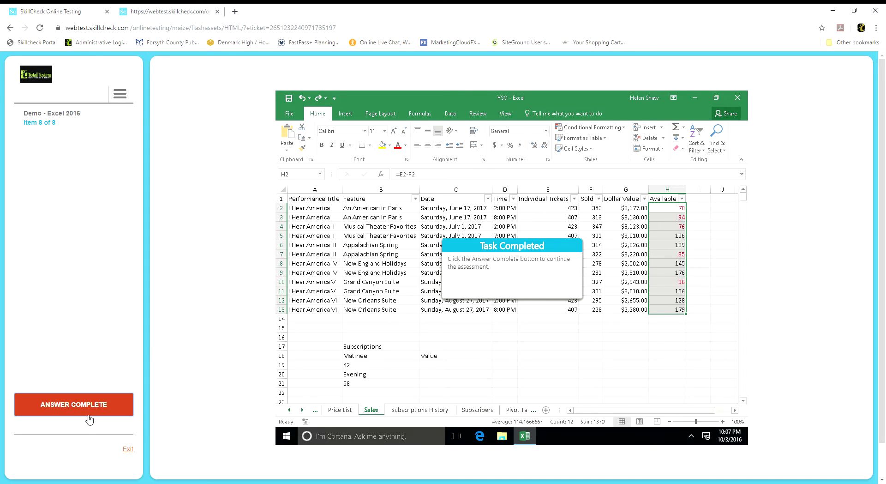
click(73, 409)
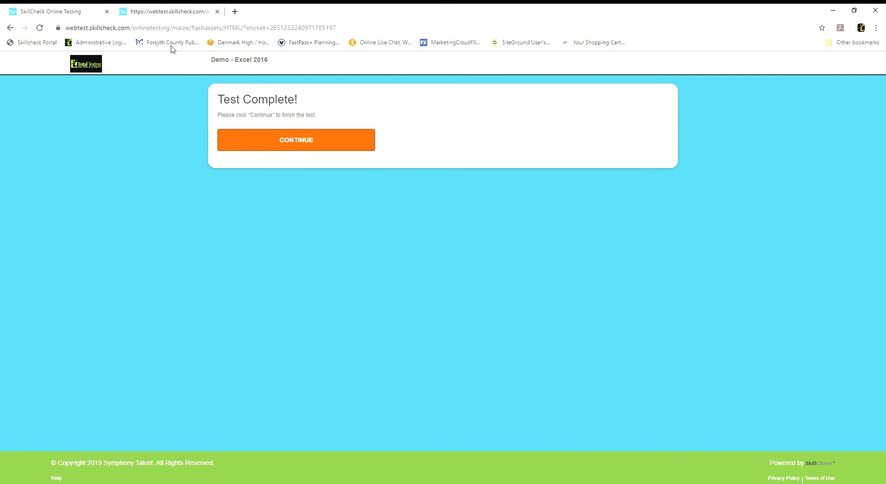
- Examine the Excel 2016 - Intermediate score report, from the performance overview and topic scores to the per-question results
click(175, 14)
scroll(595, 264, up, 12)
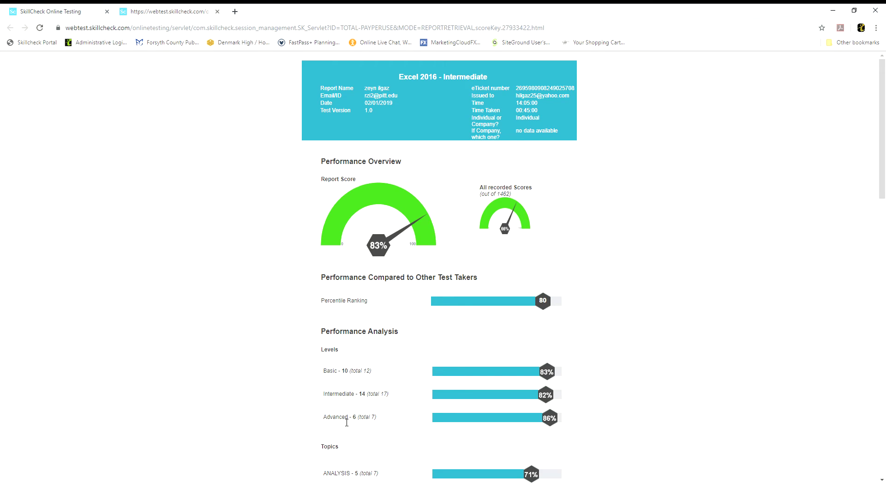
scroll(347, 422, down, 5)
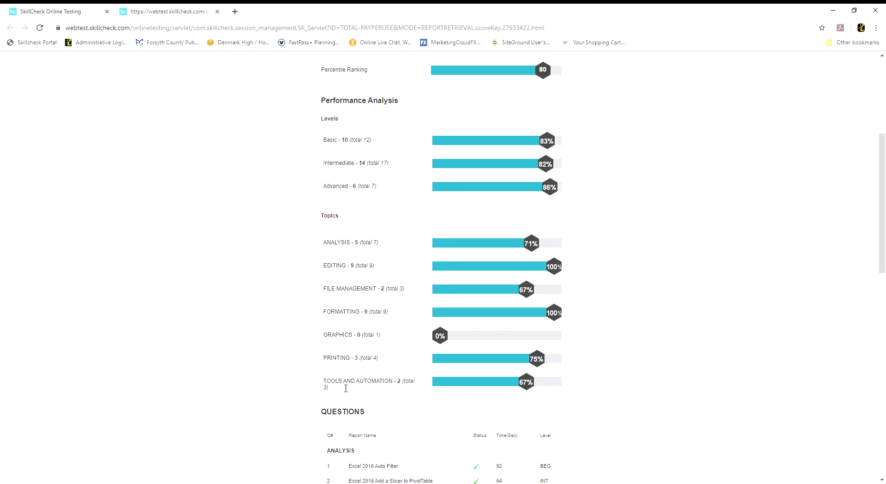
scroll(346, 388, down, 5)
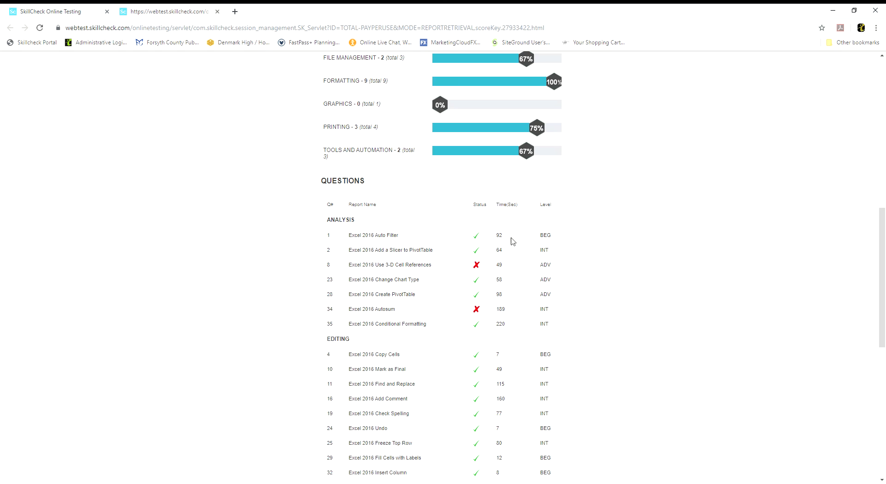
scroll(517, 242, down, 1)
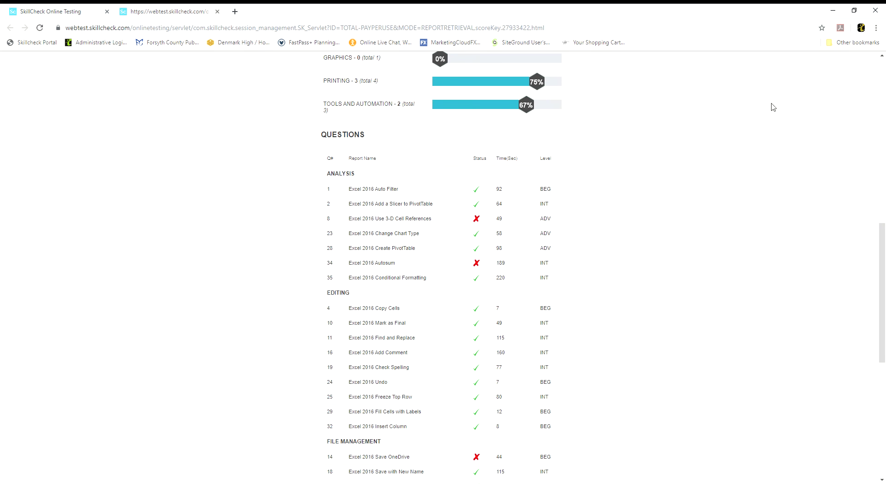